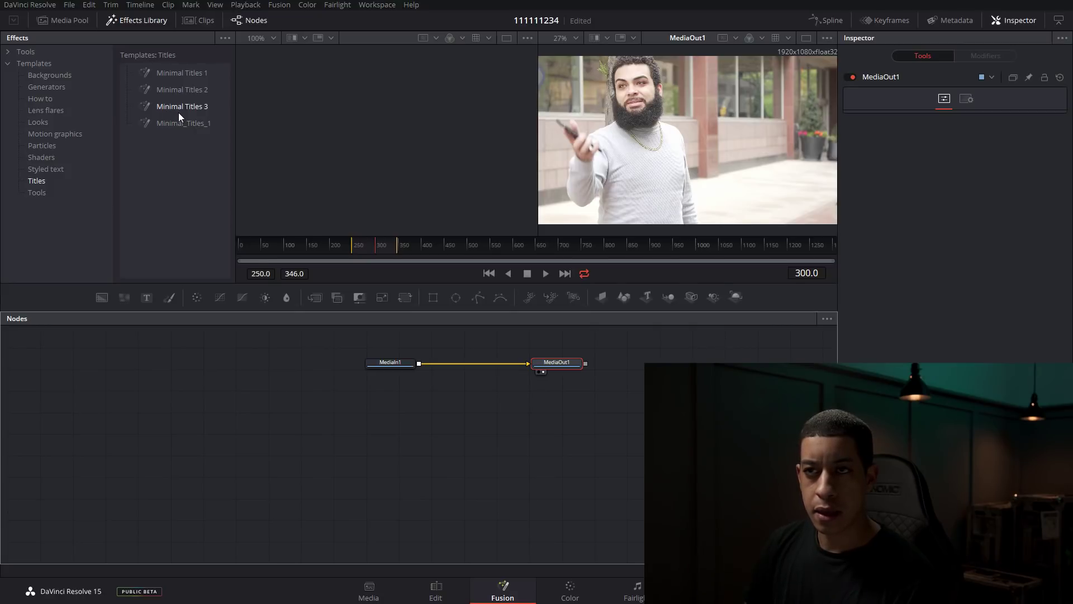
# - Add the Minimal_Titles_1 template to an empty area of the node graph beside the MediaIn1 node
pyautogui.moveTo(195, 423); pyautogui.dragTo(192, 426)
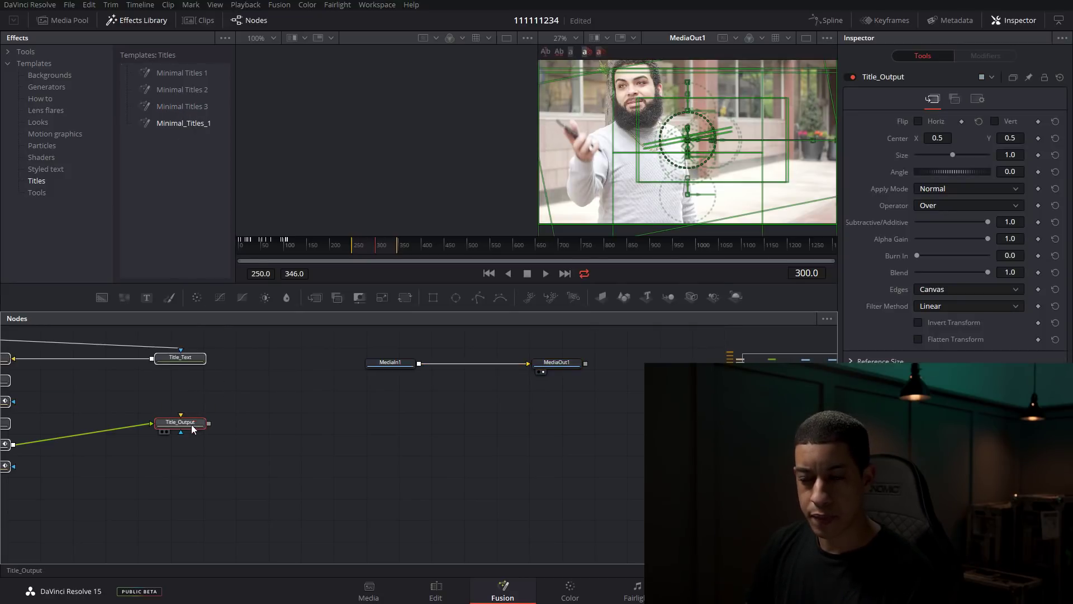
pyautogui.scroll(-3, 123, 395)
pyautogui.moveTo(112, 396); pyautogui.dragTo(171, 401)
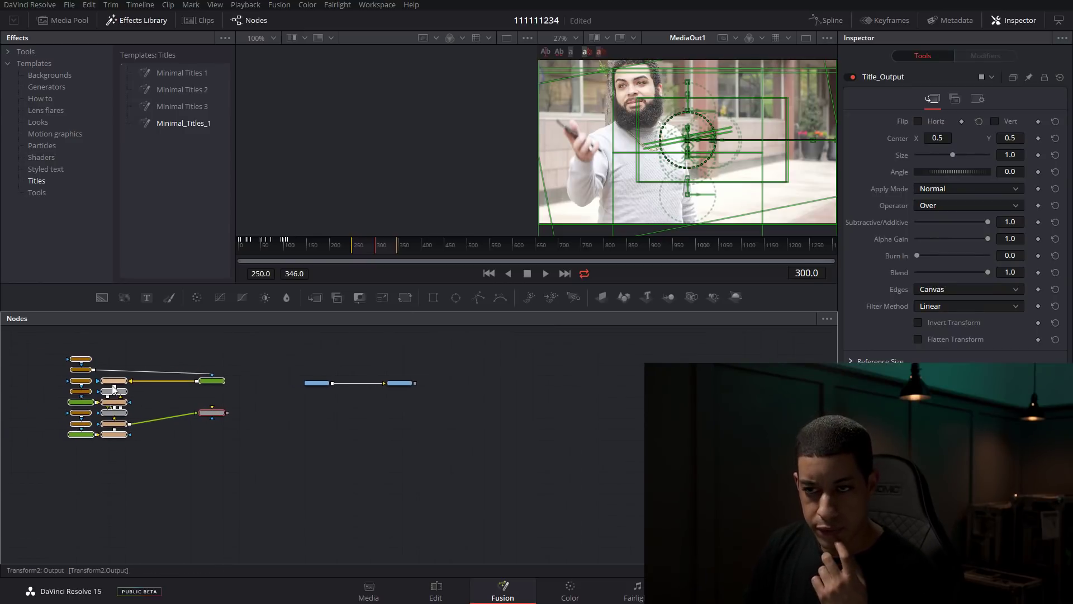
pyautogui.scroll(3, 176, 408)
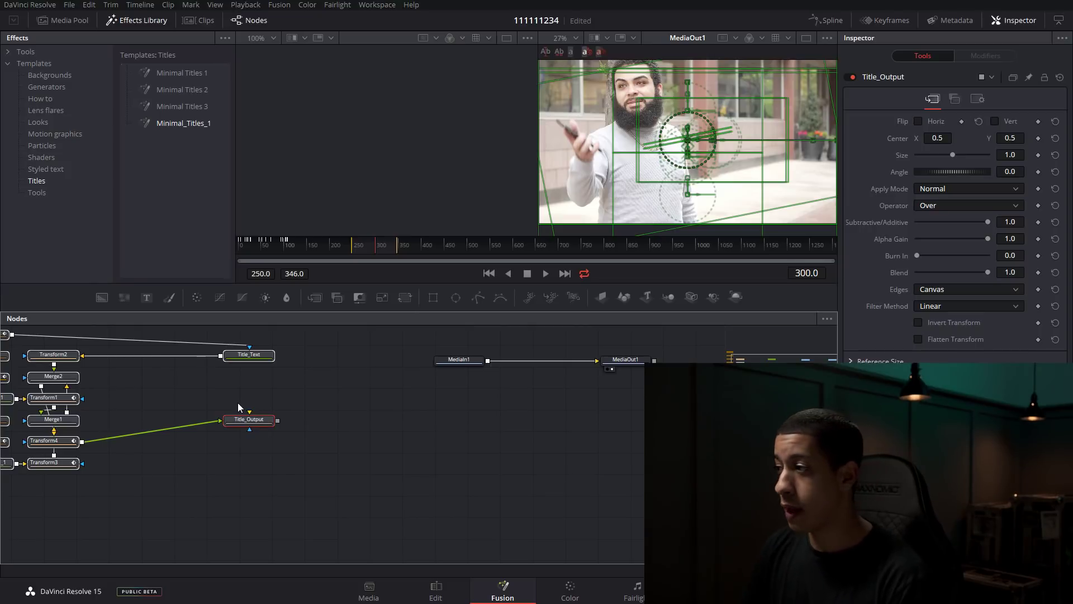
# - View the Minimal Titles 1 template page in the browser and return to DaVinci Resolve
pyautogui.hotkey('alt', 'Tab')
pyautogui.moveTo(769, 72); pyautogui.dragTo(594, 37)
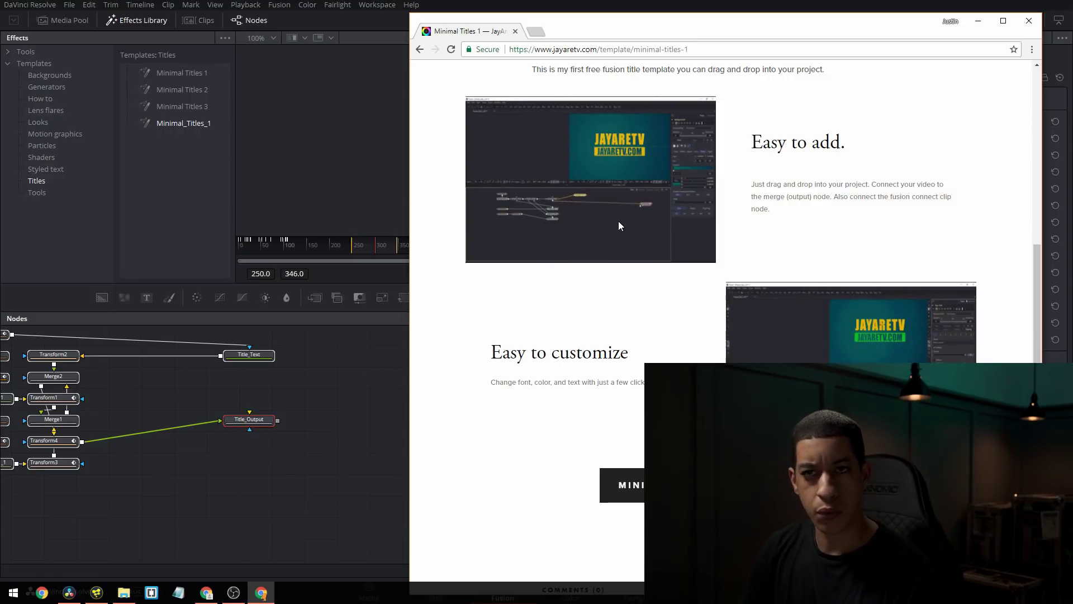
pyautogui.click(189, 295)
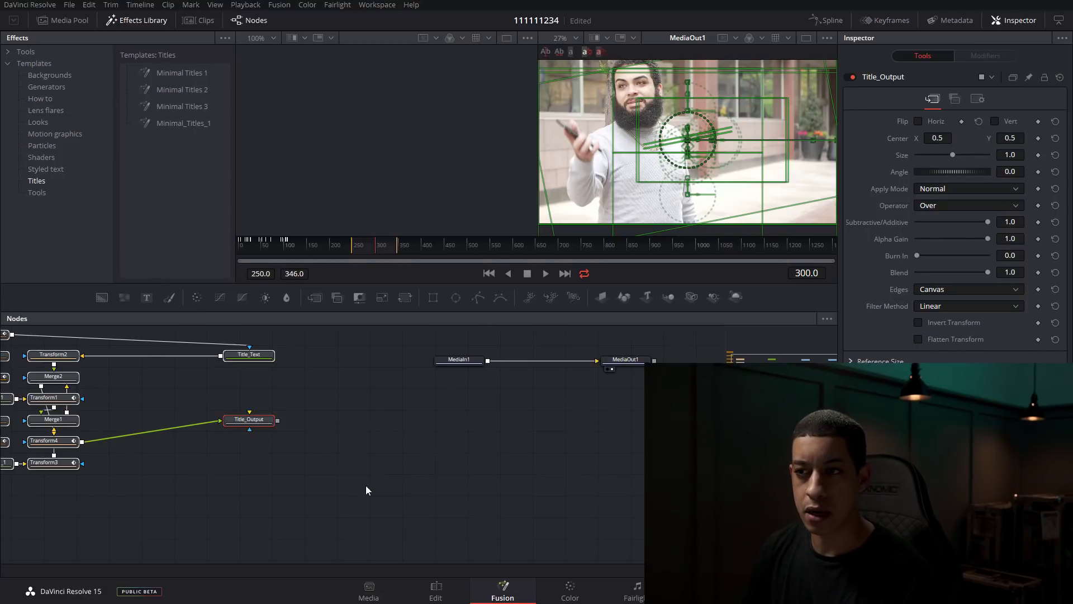
# - Connect MediaIn1 to Title_Output's background input and Title_Output to MediaOut1, and check the composition at frame 309
pyautogui.moveTo(465, 359); pyautogui.dragTo(430, 355)
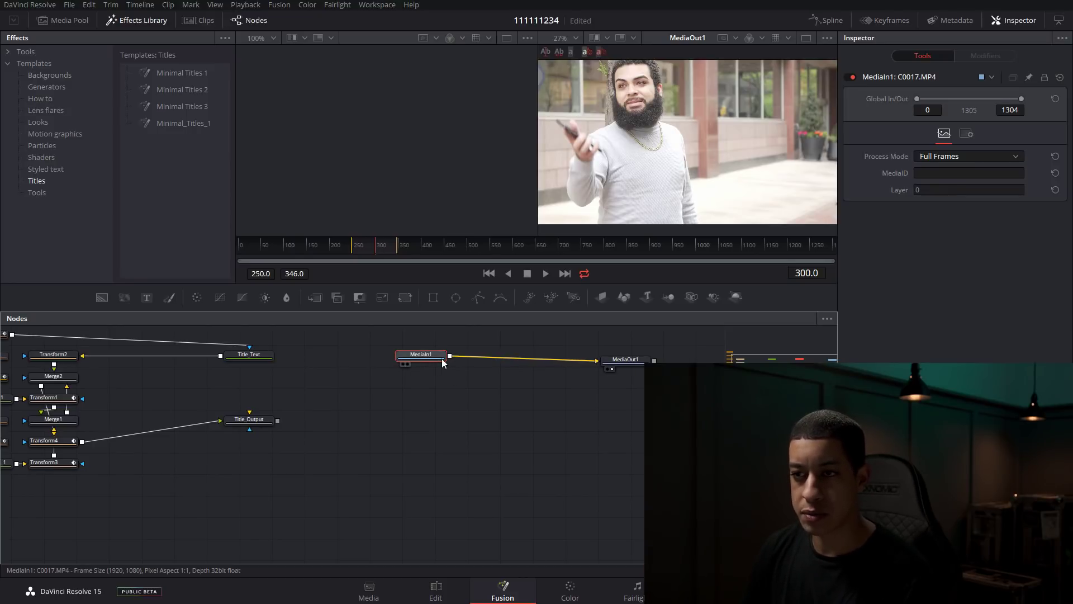
pyautogui.moveTo(449, 356); pyautogui.dragTo(248, 410)
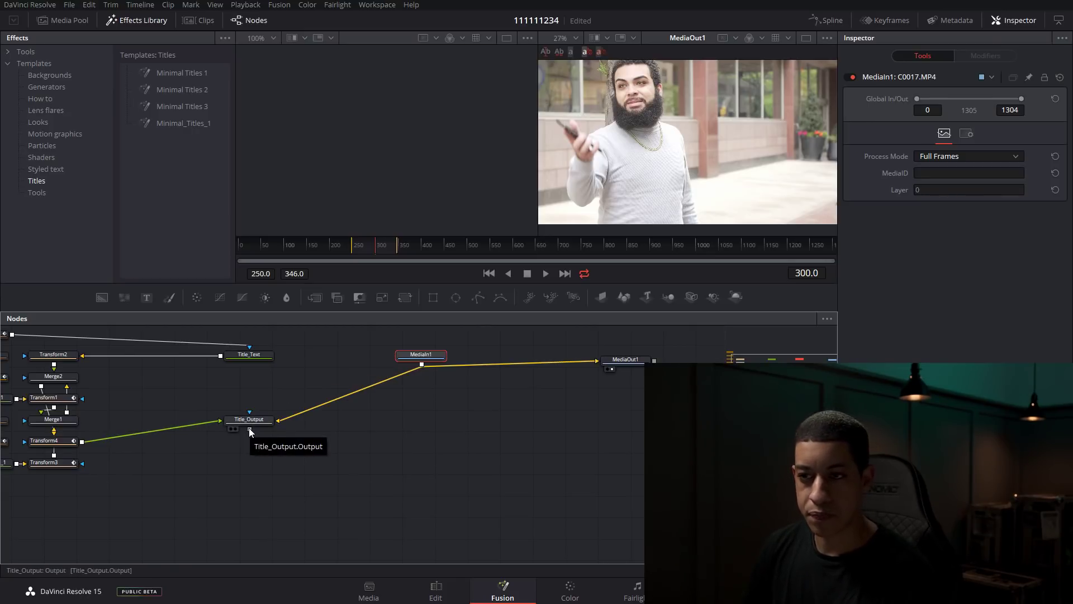
pyautogui.moveTo(249, 428); pyautogui.dragTo(610, 390)
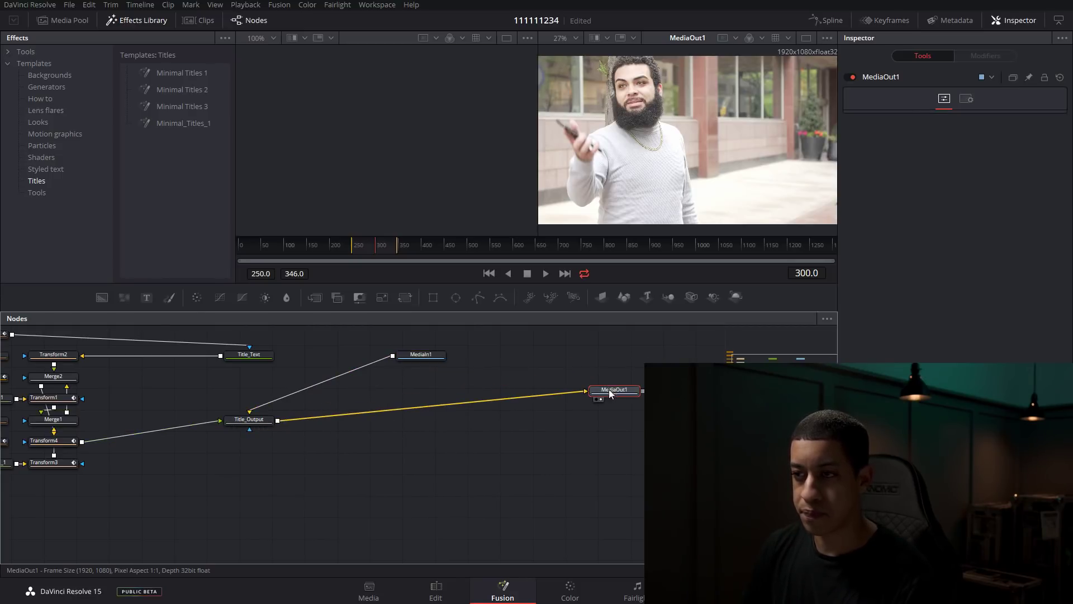
pyautogui.click(362, 246)
pyautogui.click(380, 249)
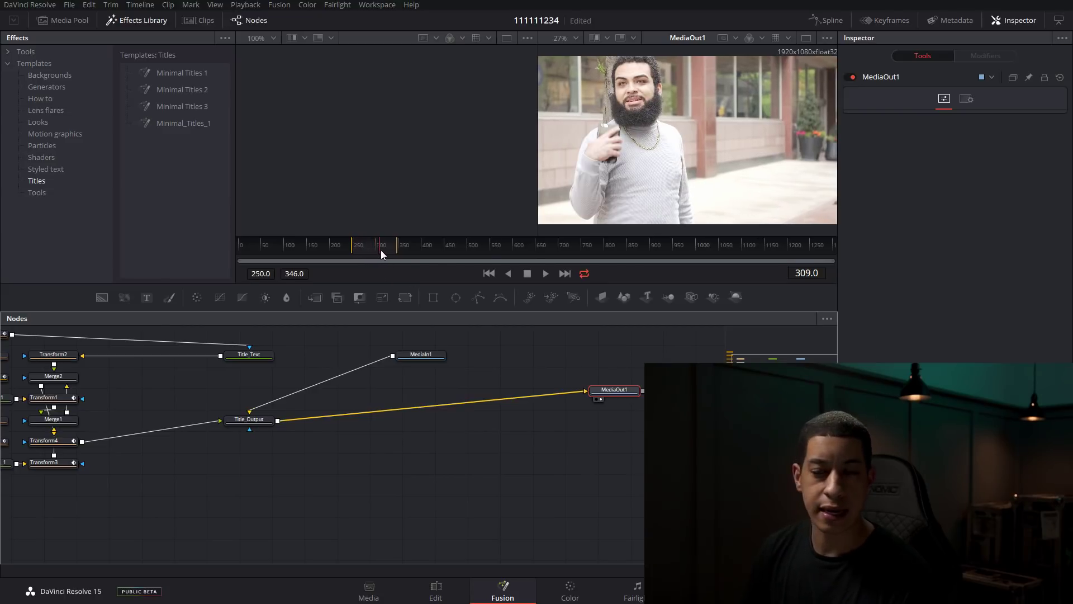
# - Select the title template's nodes to examine their keyframes on the time ruler, and clear the selection
pyautogui.scroll(-3, 227, 421)
pyautogui.moveTo(104, 365); pyautogui.dragTo(244, 467)
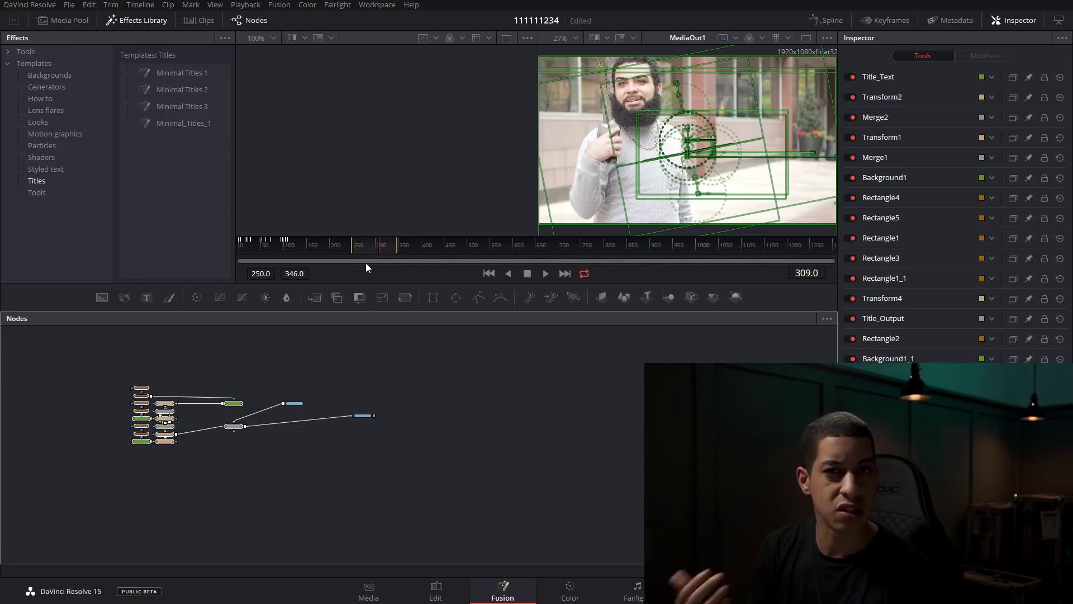
pyautogui.scroll(4, 192, 495)
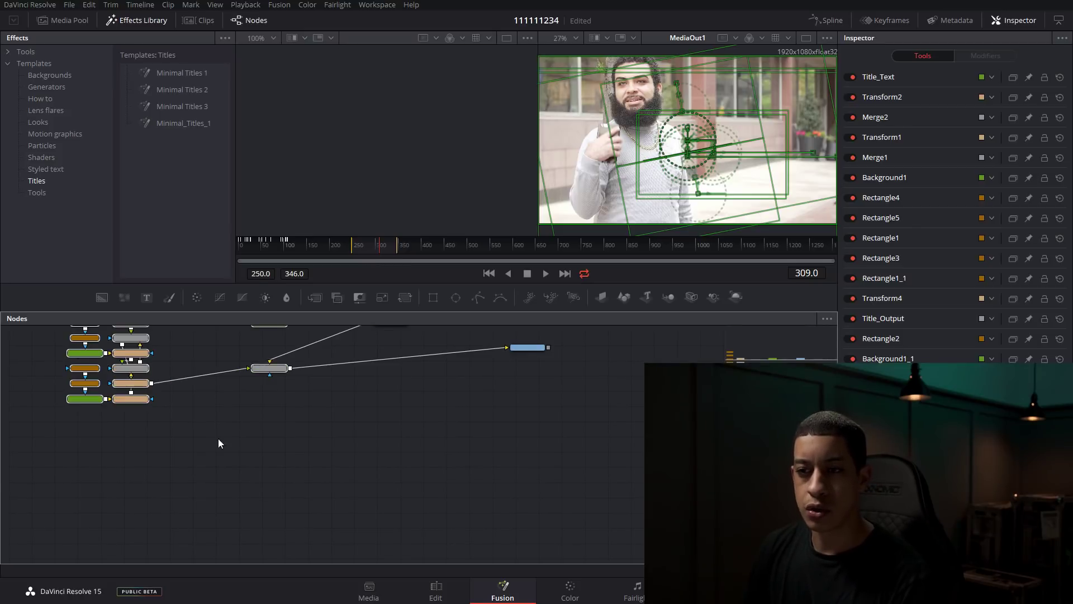
pyautogui.scroll(3, 246, 404)
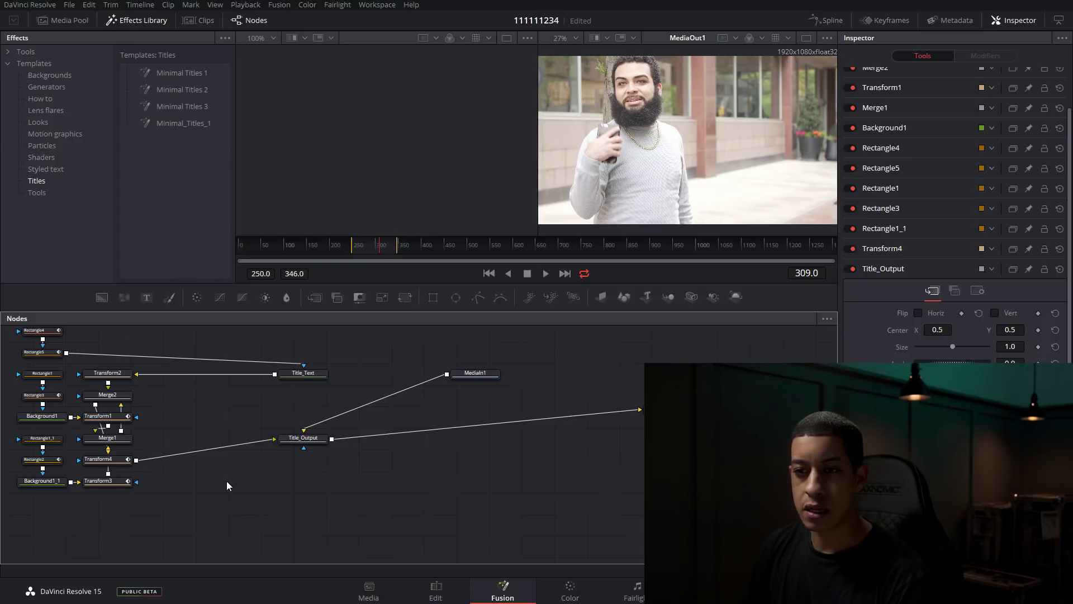
# - Add a Time Speed node and insert it on the connection between Transform4 and Title_Output
pyautogui.hotkey('shift', 'space')
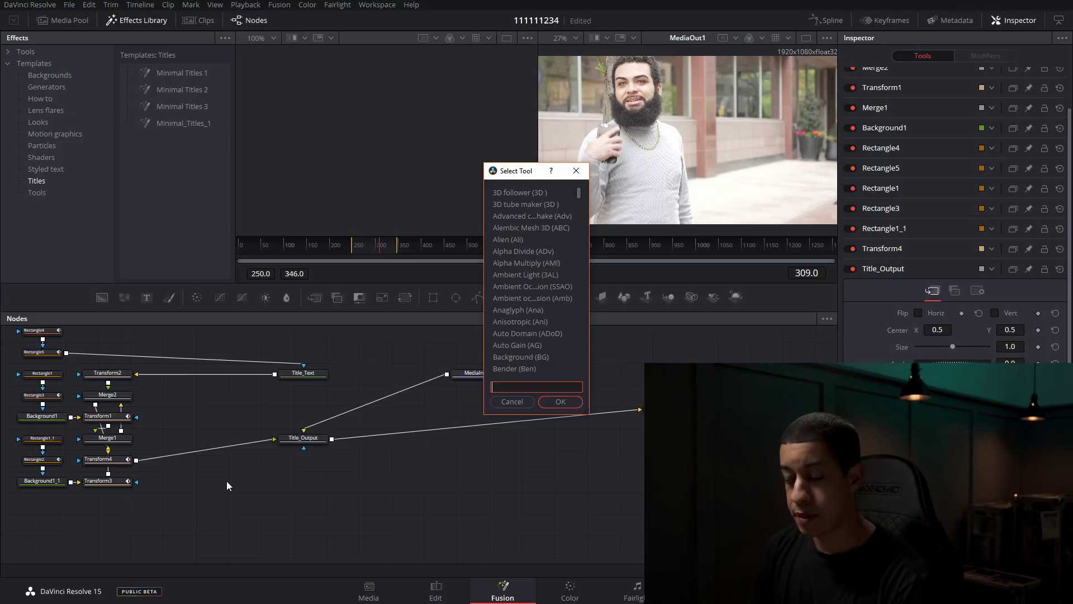
pyautogui.write('time')
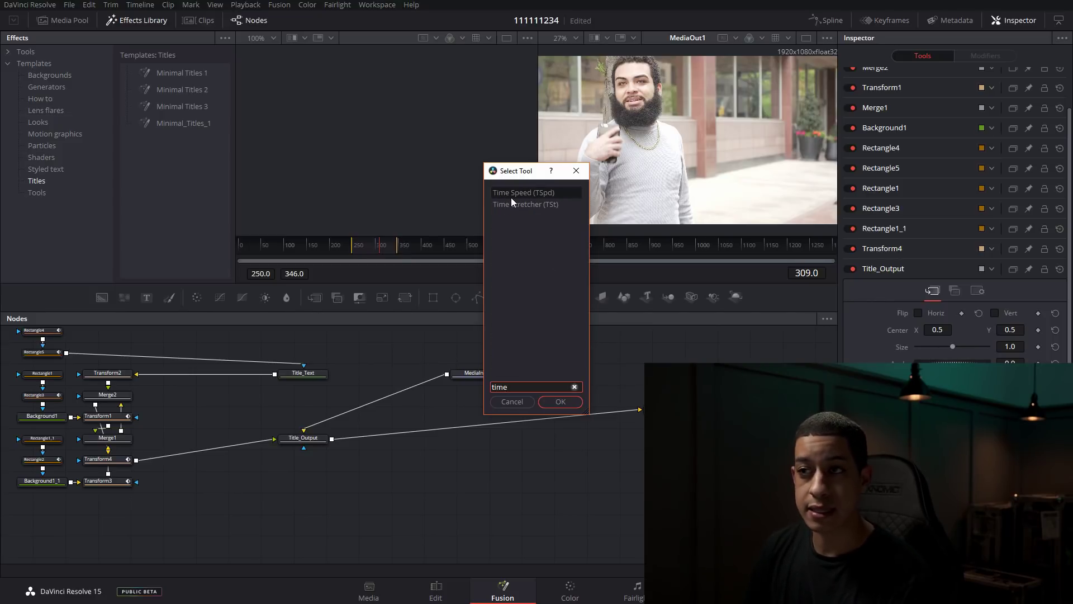
pyautogui.click(561, 401)
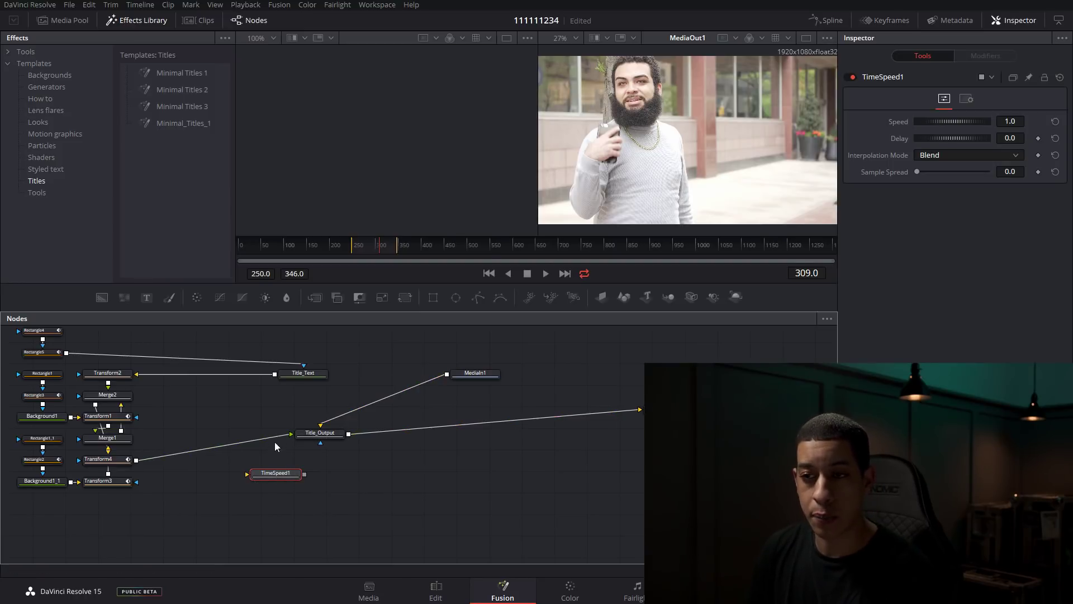
pyautogui.moveTo(289, 434); pyautogui.dragTo(232, 442)
pyautogui.moveTo(136, 459); pyautogui.dragTo(289, 433)
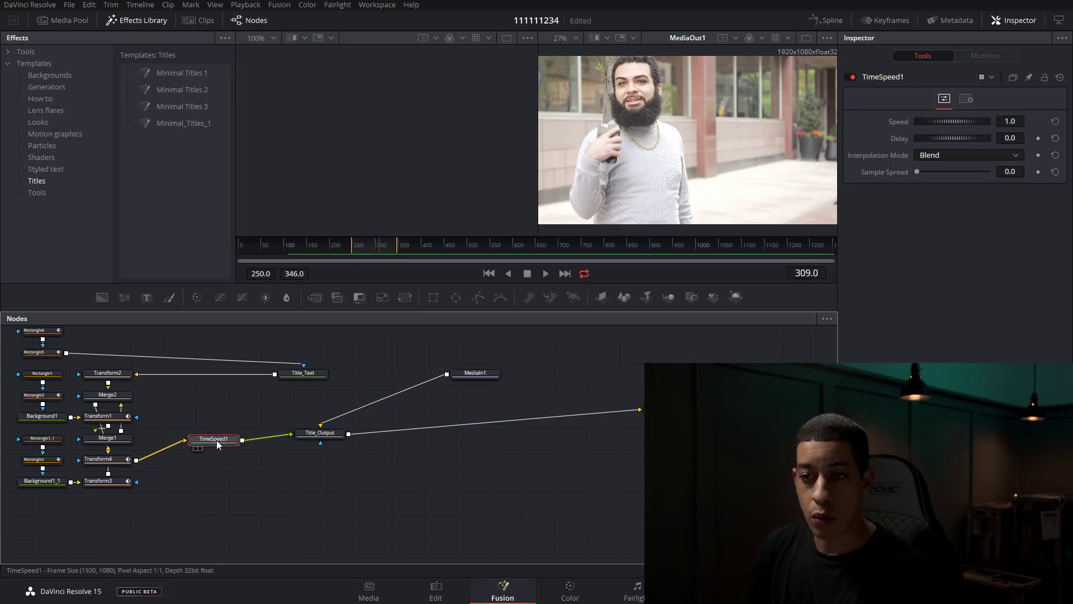
pyautogui.moveTo(208, 438); pyautogui.dragTo(222, 435)
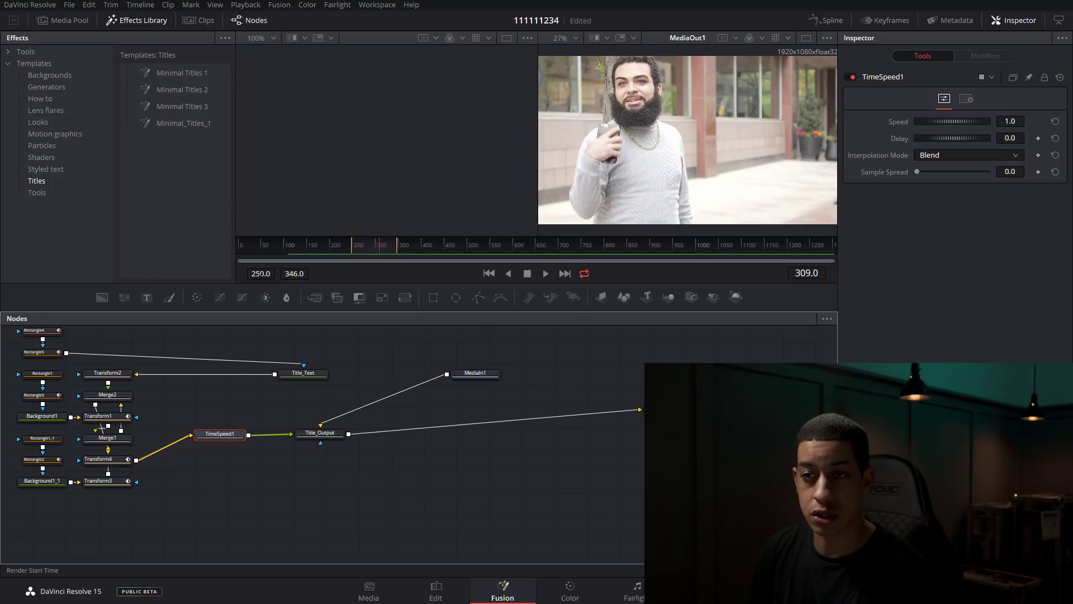
# - Set the TimeSpeed1 node's delay to 250
pyautogui.click(1011, 138)
pyautogui.write('-9')
pyautogui.press('Return')
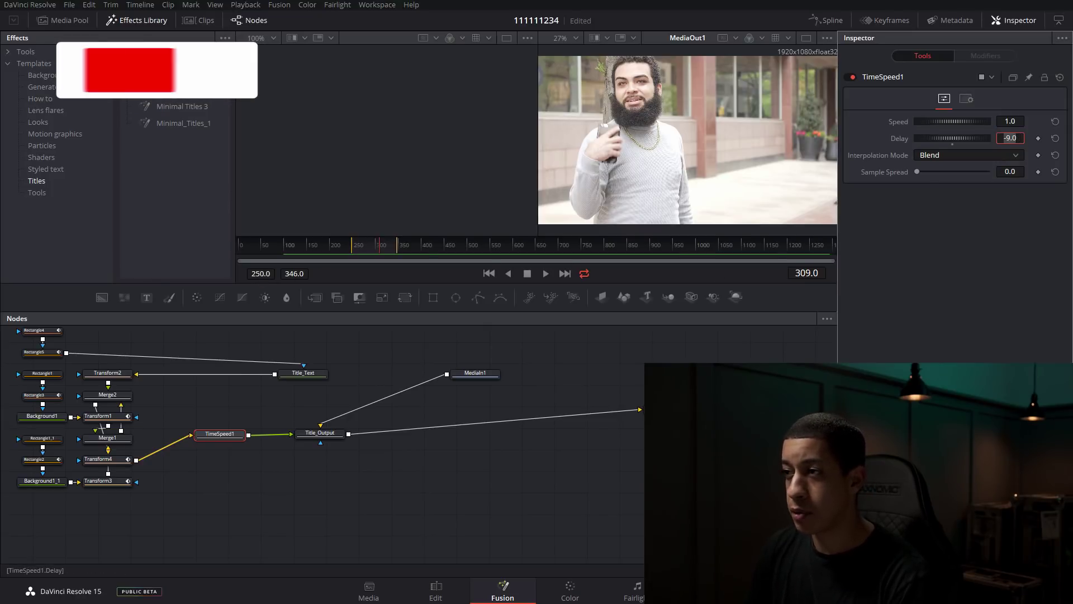
pyautogui.write('250')
pyautogui.press('Tab')
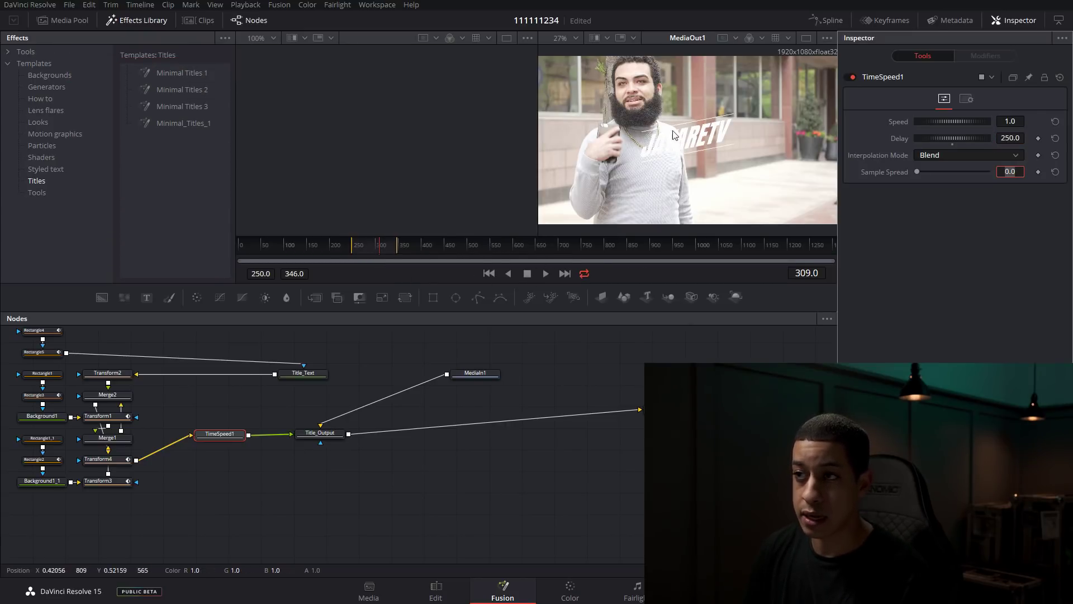
# - Scrub the title animation from frame 272 to 299 and view the Title_Text node's text settings
pyautogui.moveTo(360, 245); pyautogui.dragTo(363, 244)
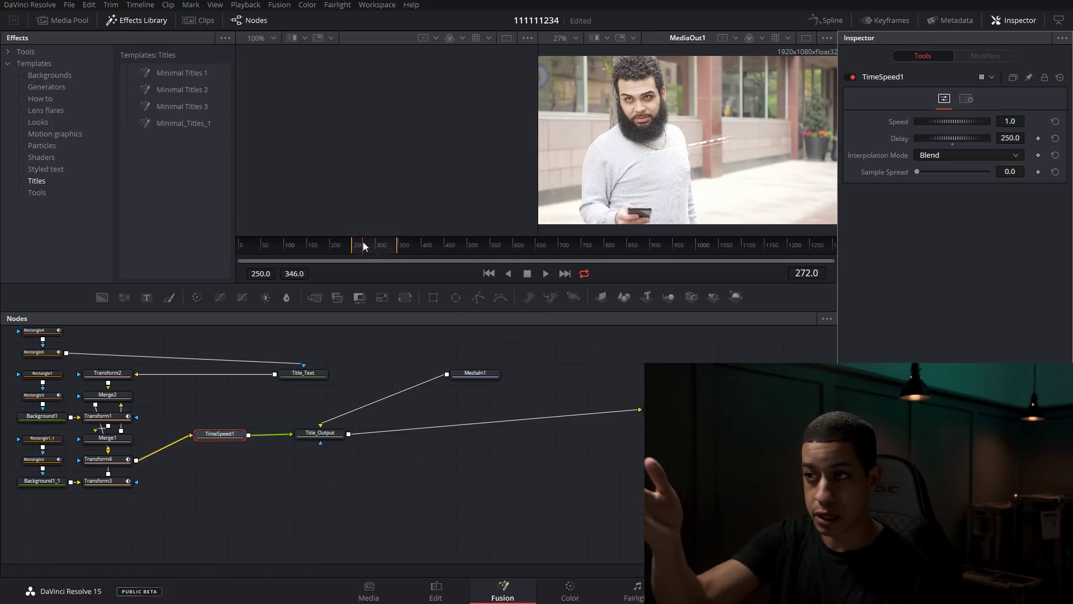
pyautogui.moveTo(363, 245); pyautogui.dragTo(374, 246)
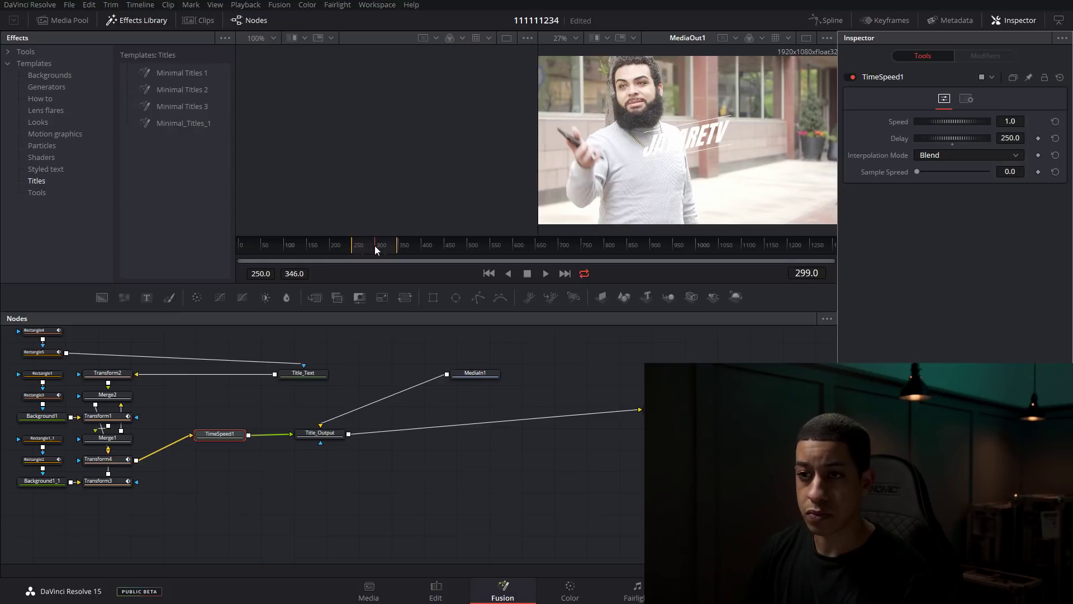
pyautogui.click(297, 374)
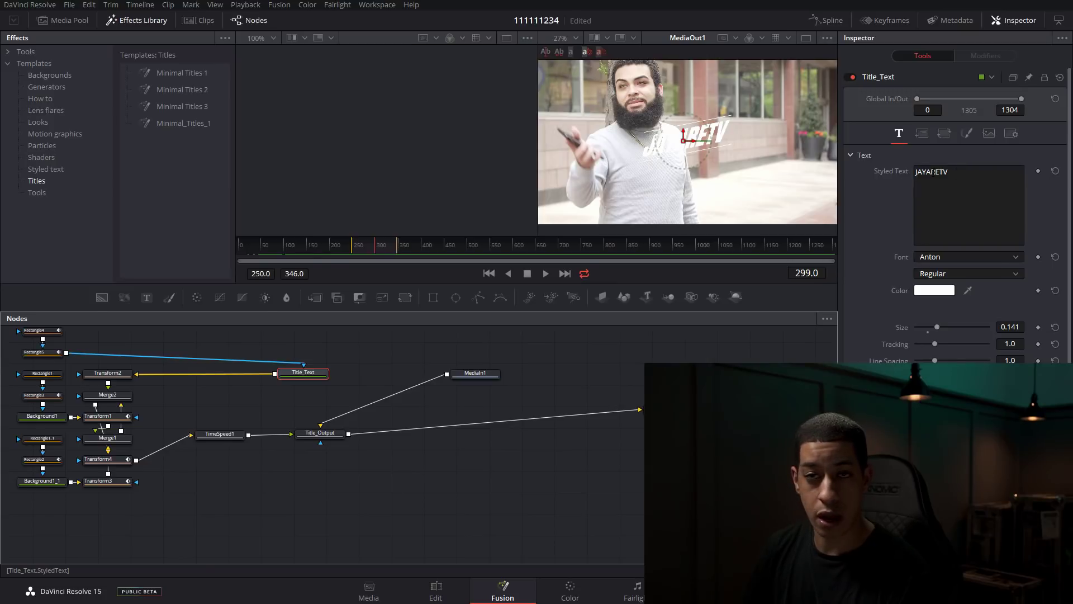
pyautogui.click(531, 474)
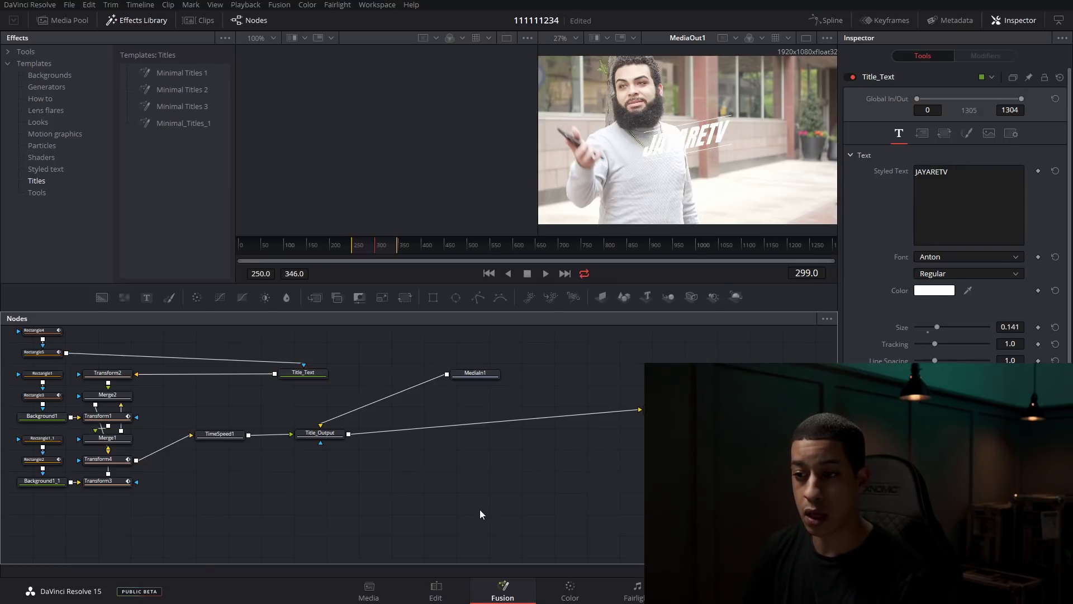
# - Switch to the Edit page and scrub through the C0017.MP4 clip on the timeline to preview the title
pyautogui.click(436, 589)
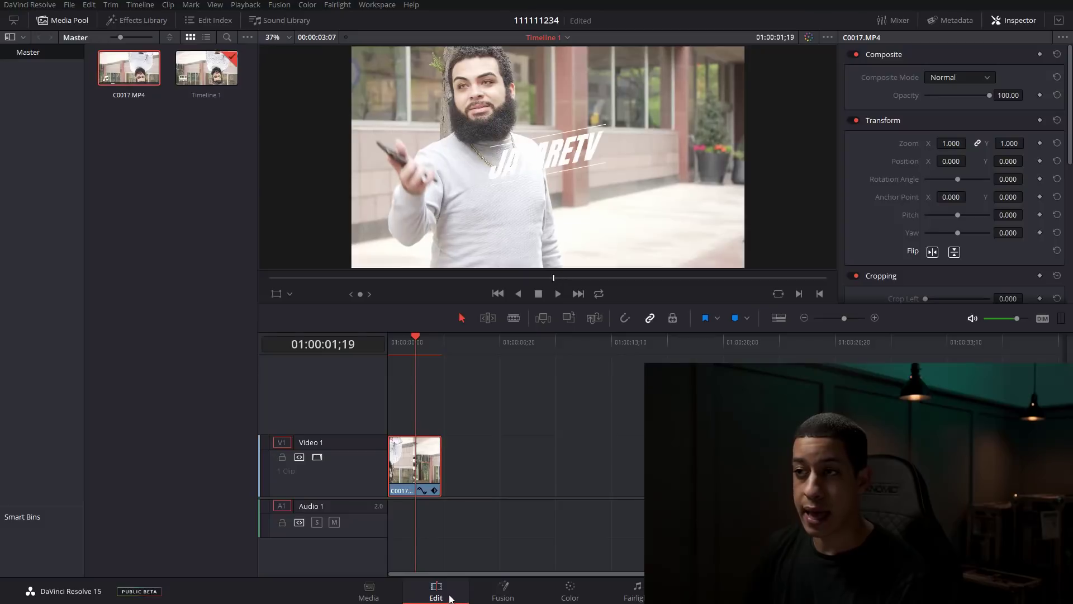
pyautogui.press('Left')
pyautogui.press('Left')
pyautogui.press('Left')
pyautogui.press('Left')
pyautogui.press('Left')
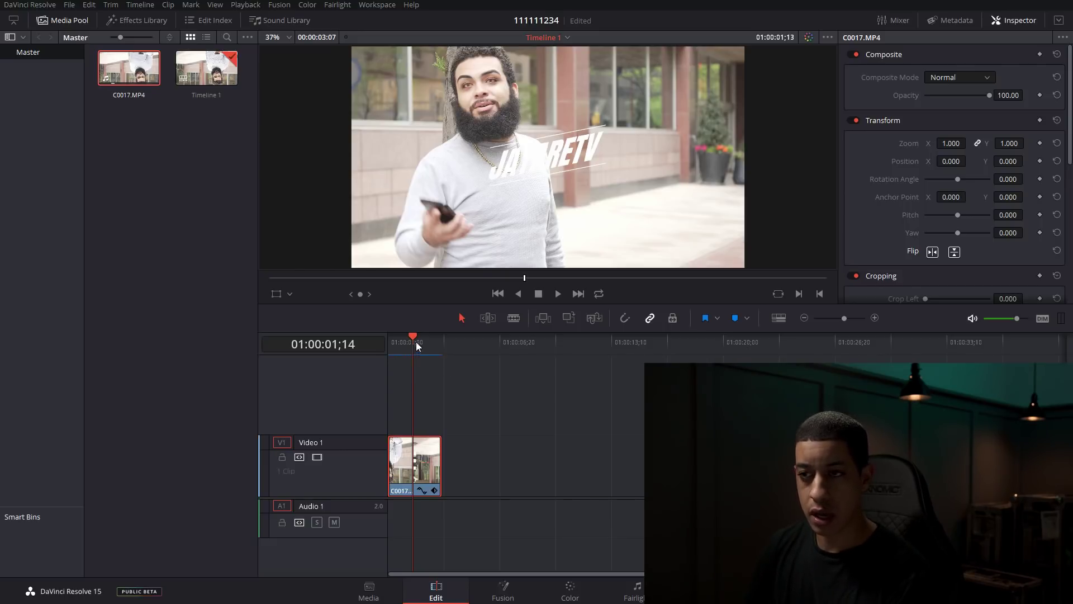
pyautogui.moveTo(426, 335)
pyautogui.mouseDown()
pyautogui.moveTo(404, 334)
pyautogui.moveTo(422, 345)
pyautogui.mouseUp()
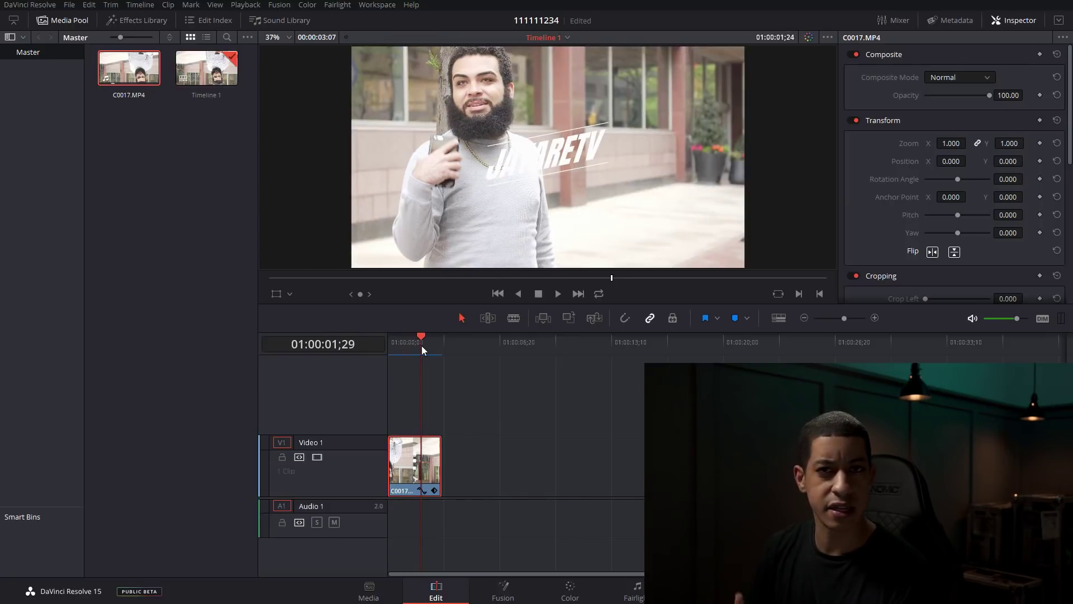
# - Set the render cache format to DNxHR SQ in the project's master settings and save the settings
pyautogui.doubleClick(423, 469)
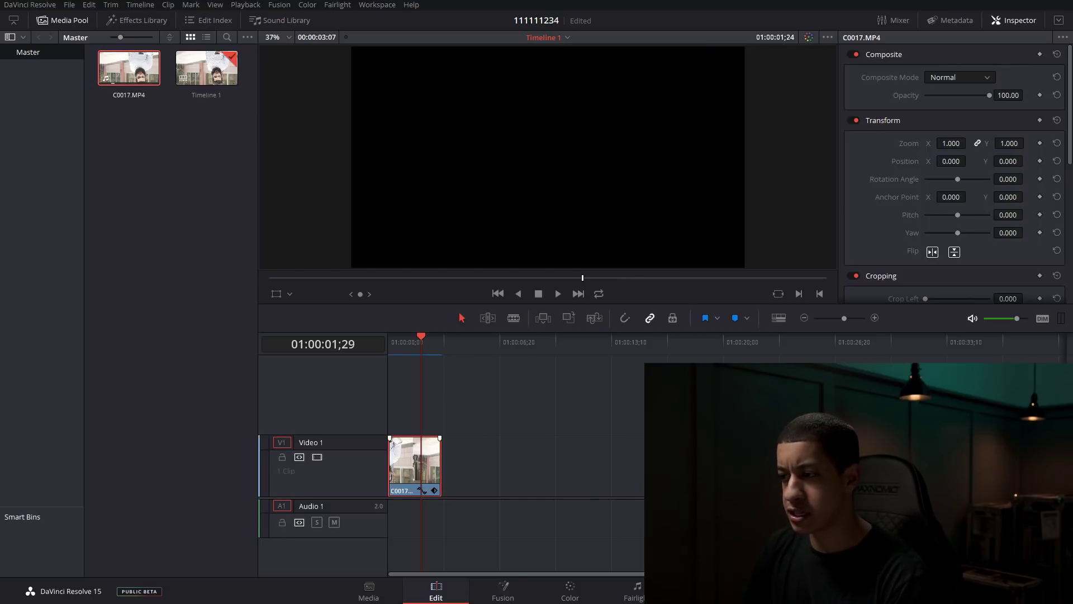
pyautogui.hotkey('shift', '9')
pyautogui.scroll(-6, 626, 354)
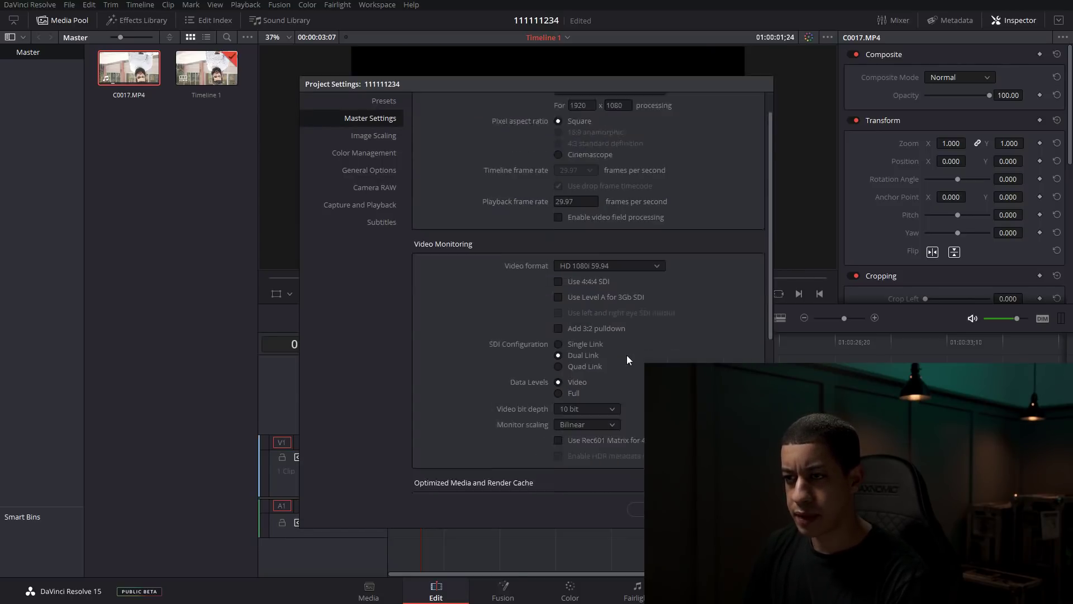
pyautogui.scroll(-1, 638, 372)
pyautogui.click(625, 367)
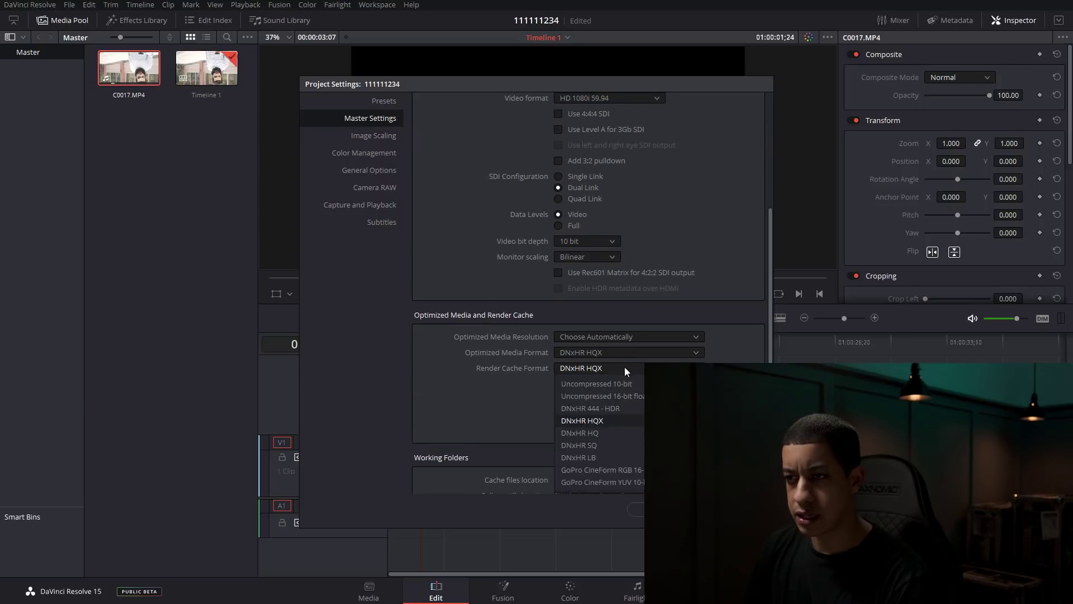
pyautogui.click(592, 446)
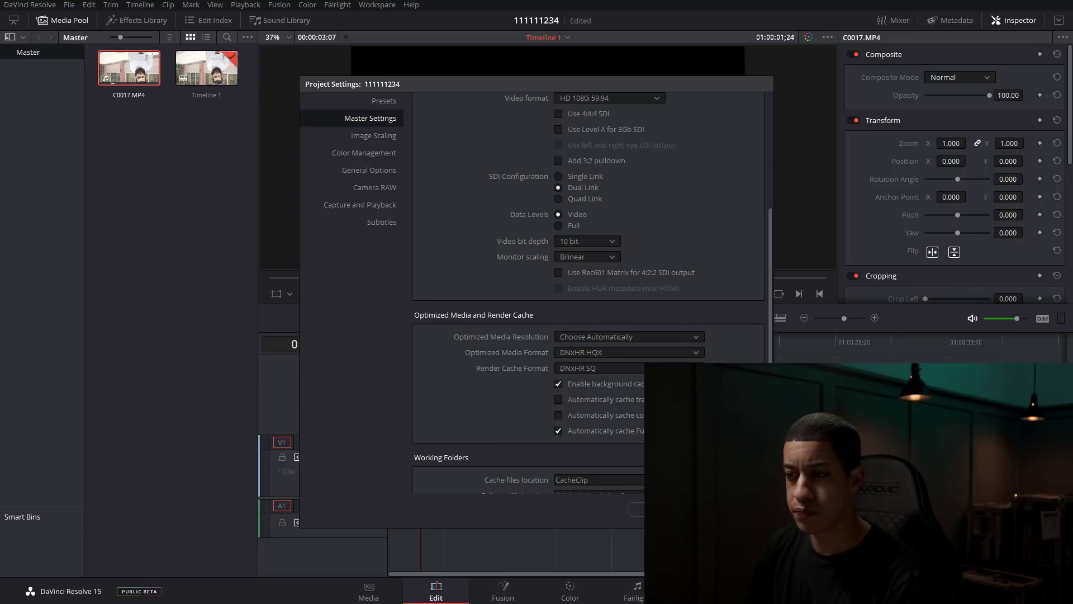
pyautogui.click(732, 509)
# - Play the timeline full screen to review the title over the clip, and return to the Edit page
pyautogui.click(418, 342)
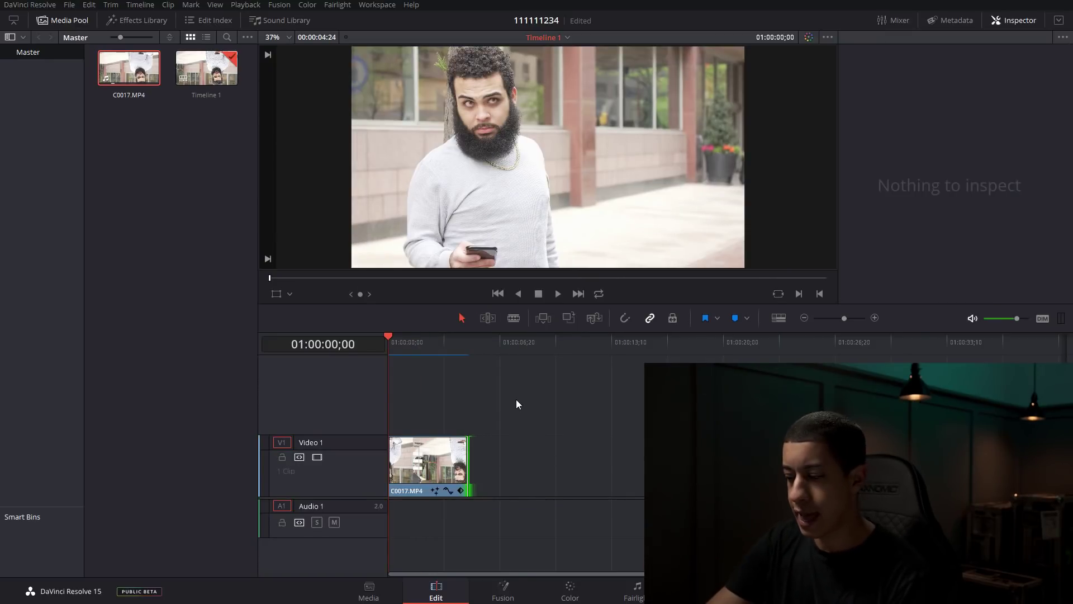
pyautogui.hotkey('ctrl', 'f')
pyautogui.press('space')
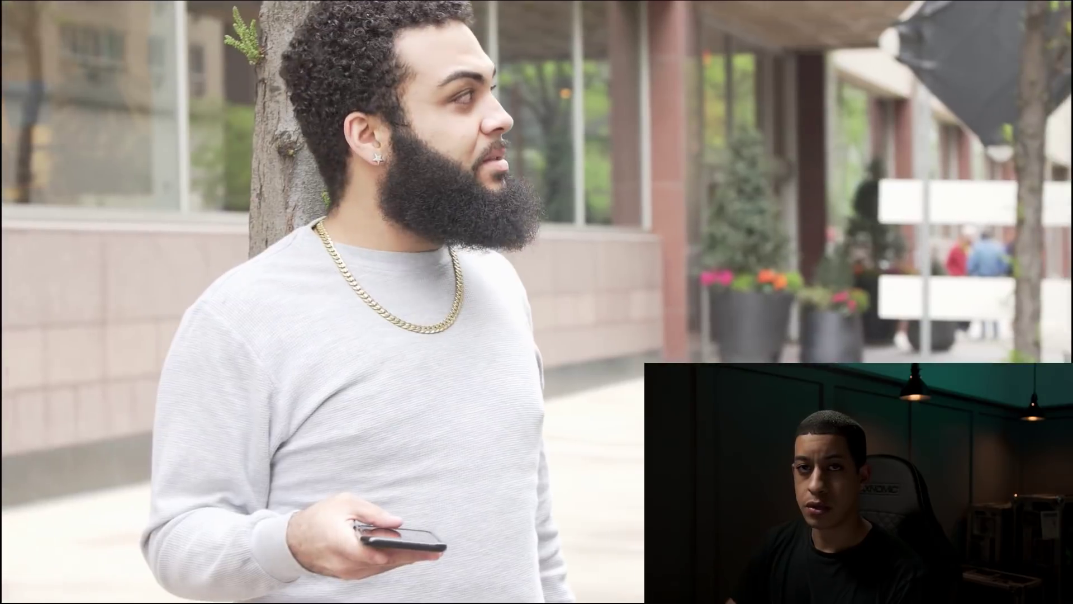
pyautogui.press('Escape')
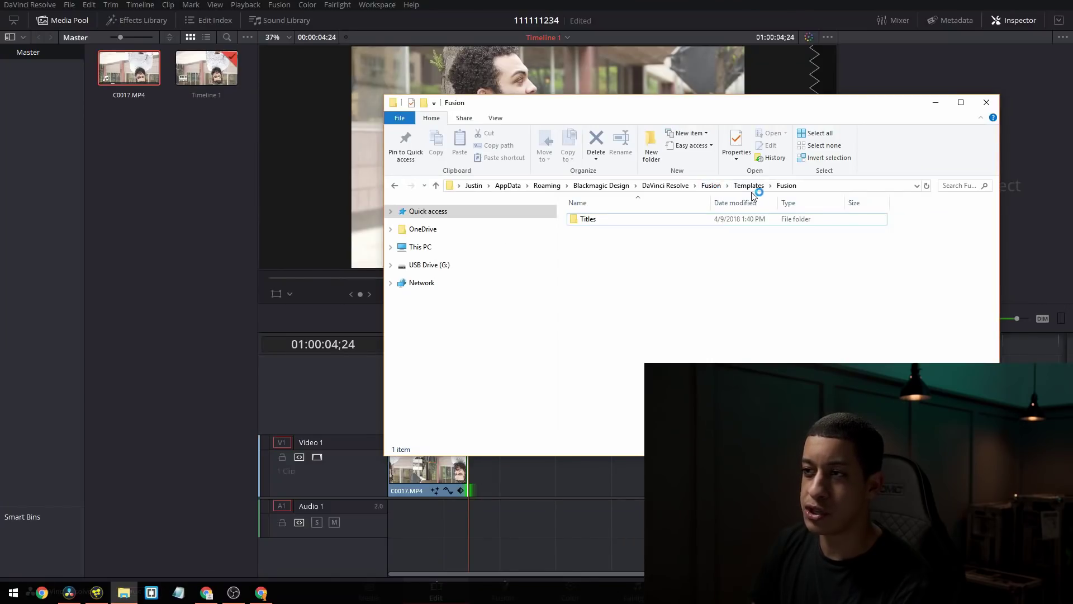
# - Show the path of the DaVinci Resolve Fusion\Templates\Fusion folder in File Explorer
pyautogui.click(792, 188)
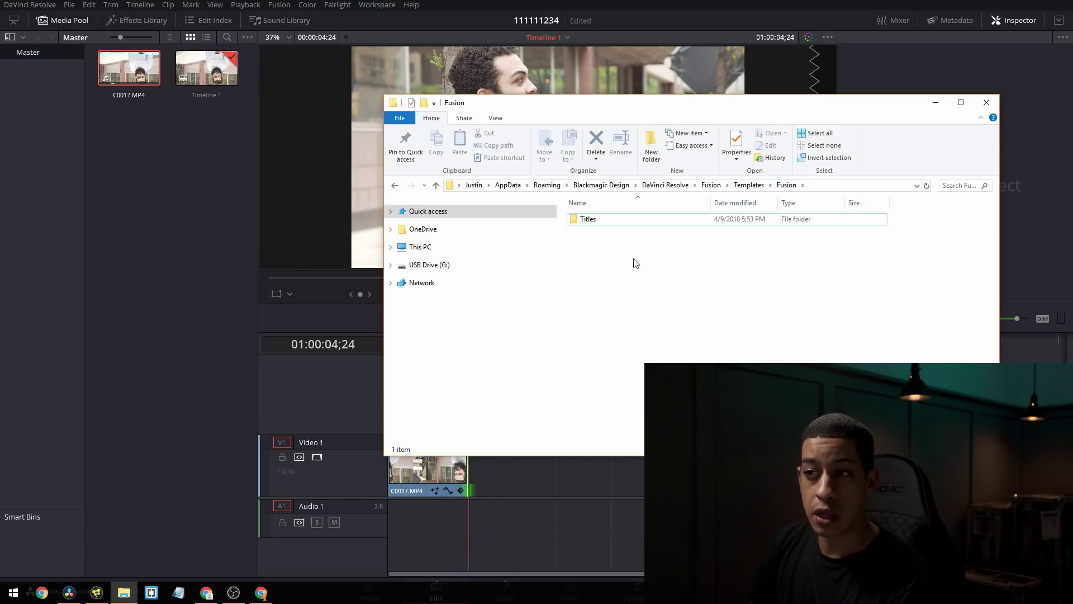